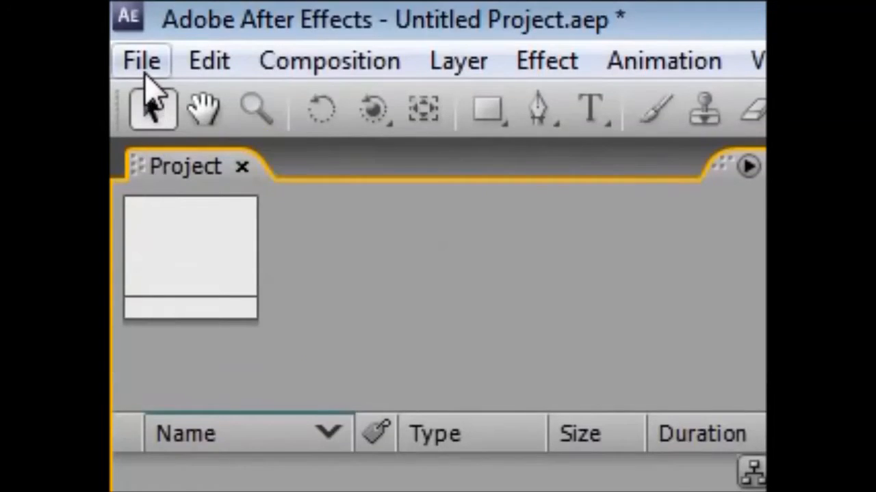
- Import the Sequence 01 movie file from the desktop as footage into the project
left_click(145, 65)
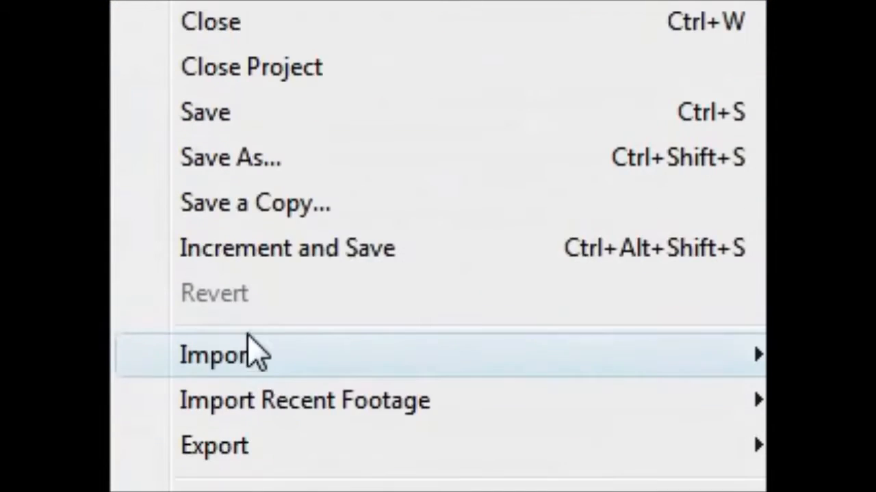
left_click(565, 319)
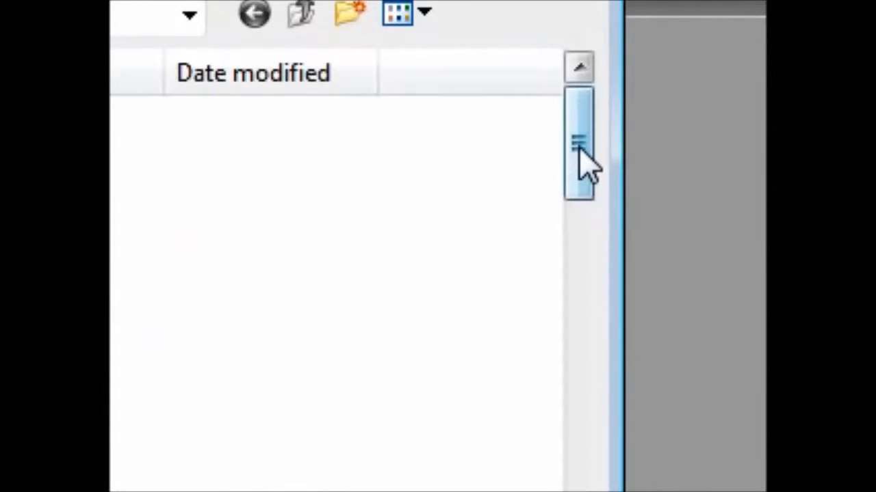
left_click_drag(580, 147, 609, 470)
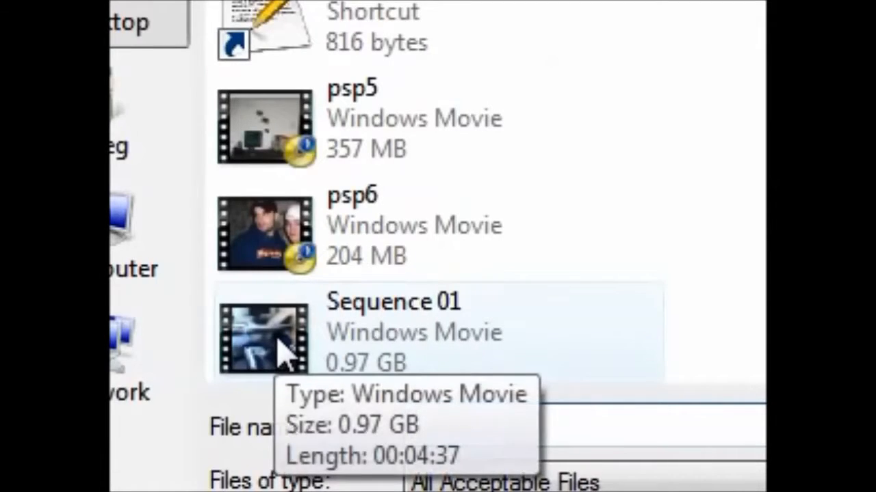
double_click(284, 356)
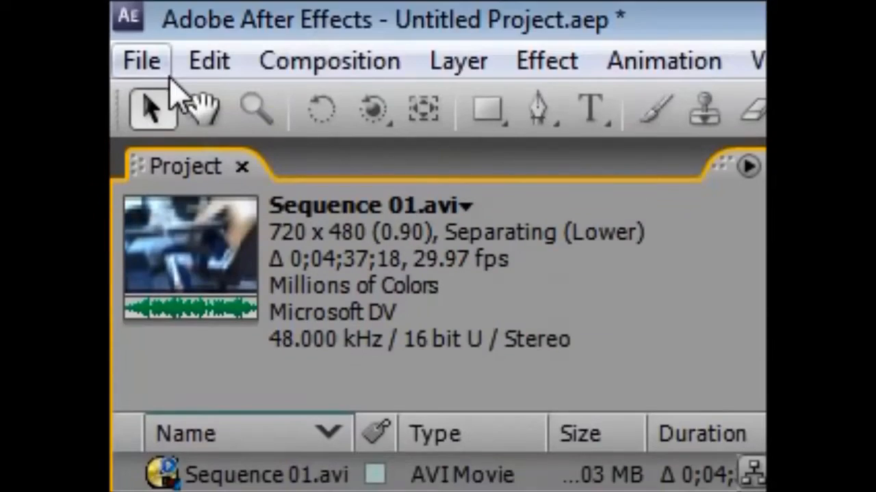
left_click(161, 65)
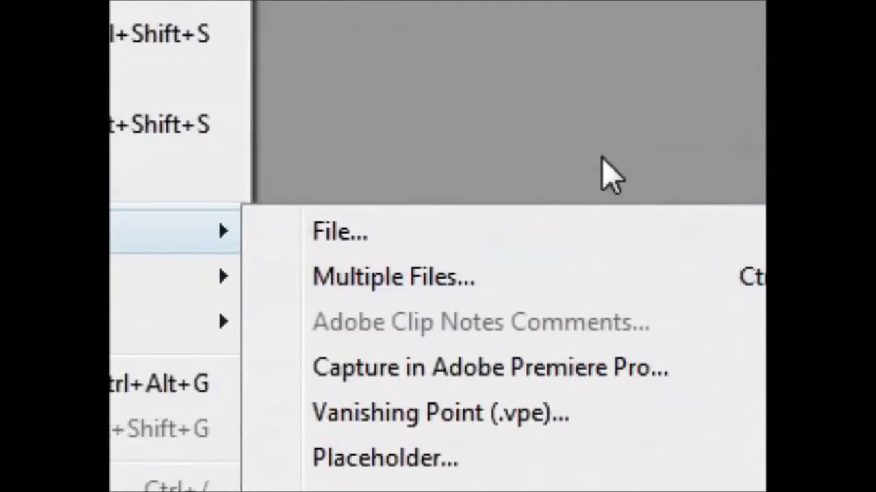
left_click(602, 157)
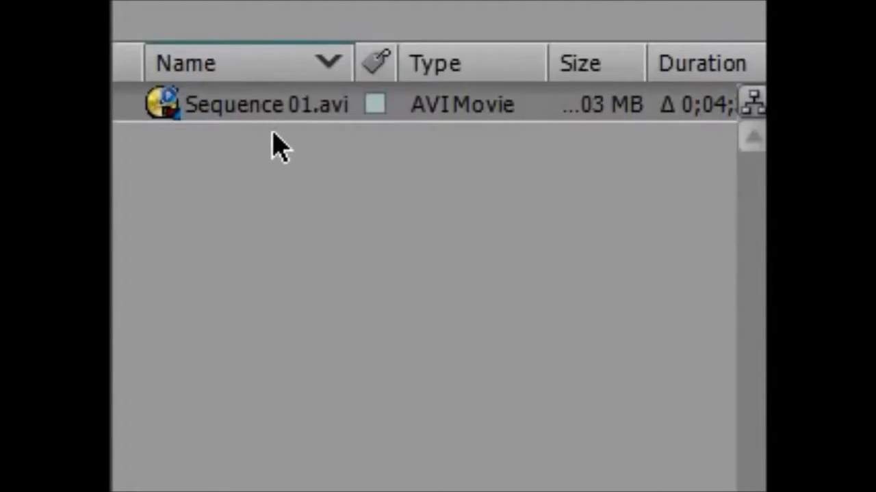
left_click(294, 112)
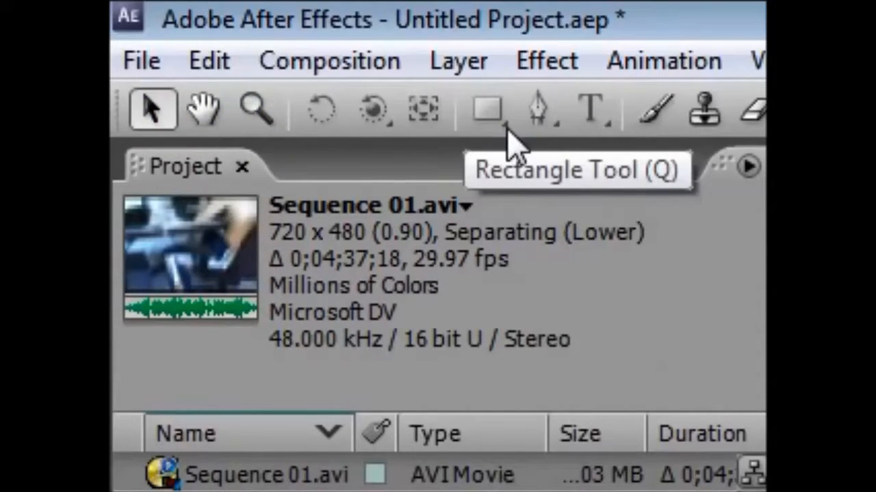
- Try out the Hand and Brush tools with the Composition panel active, finishing on the Hand tool
left_click(578, 115)
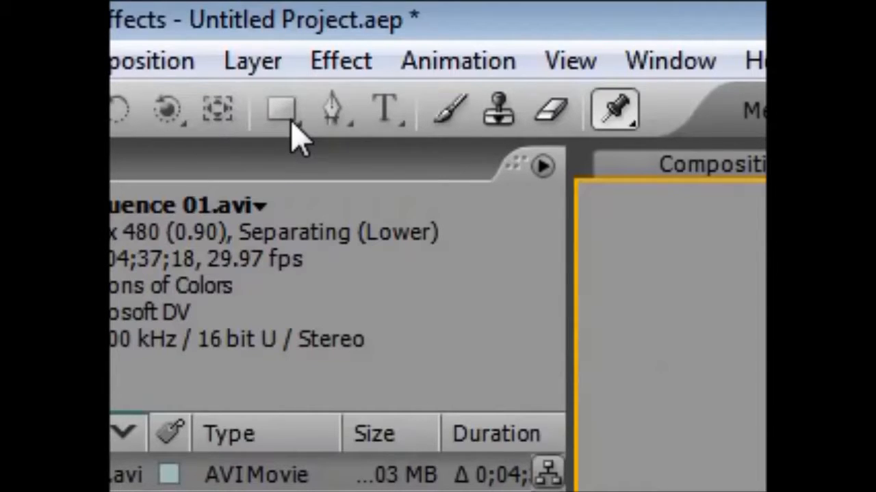
left_click(658, 164)
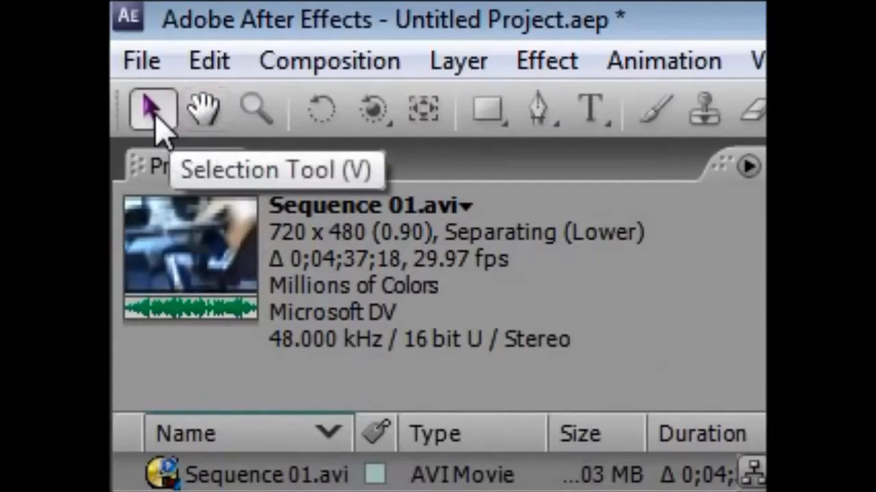
left_click(205, 116)
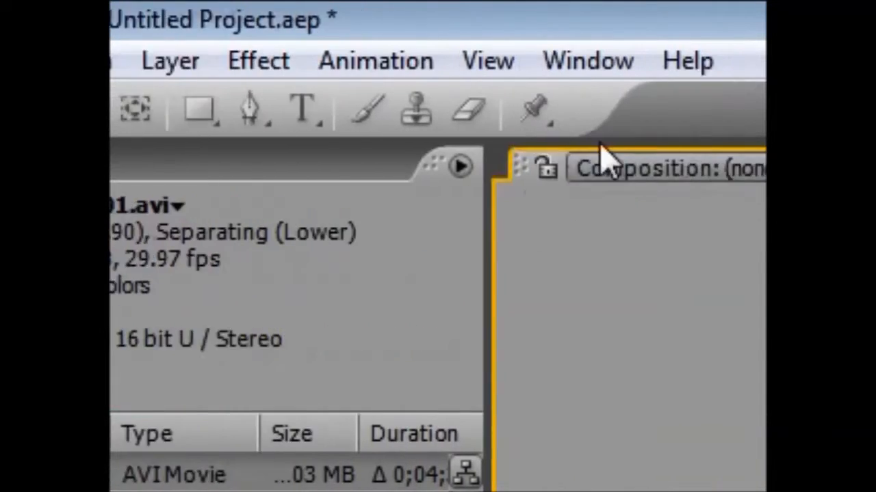
left_click(580, 171)
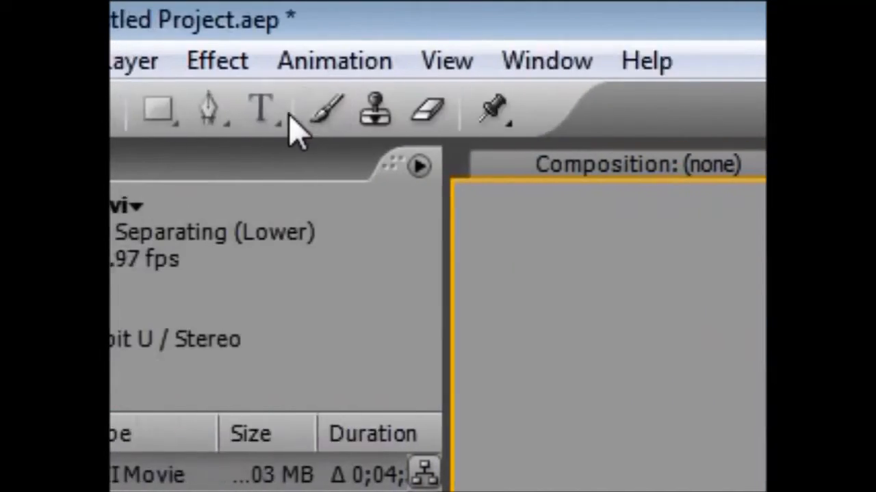
left_click(325, 113)
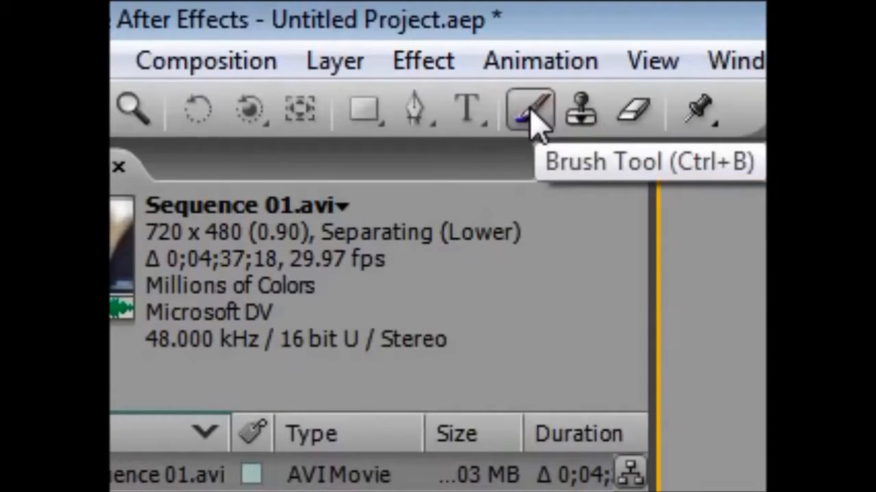
key("h")
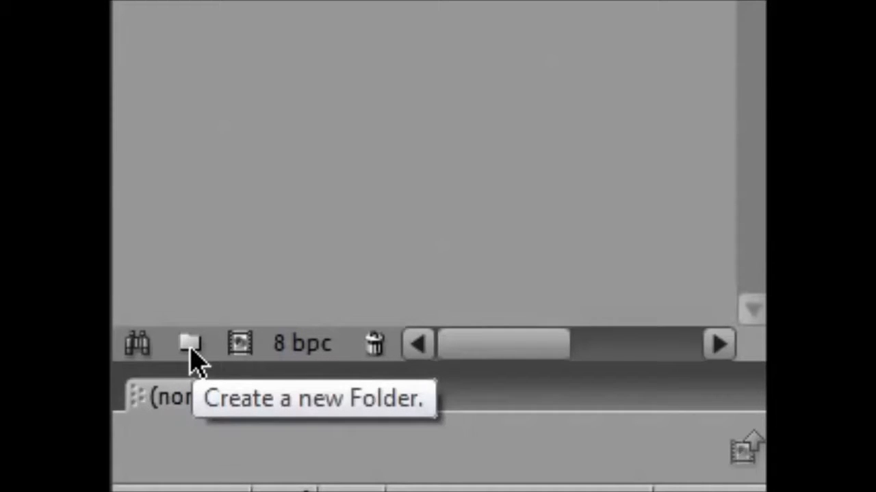
- Create a folder named "new folder" in the project's item list
left_click(190, 351)
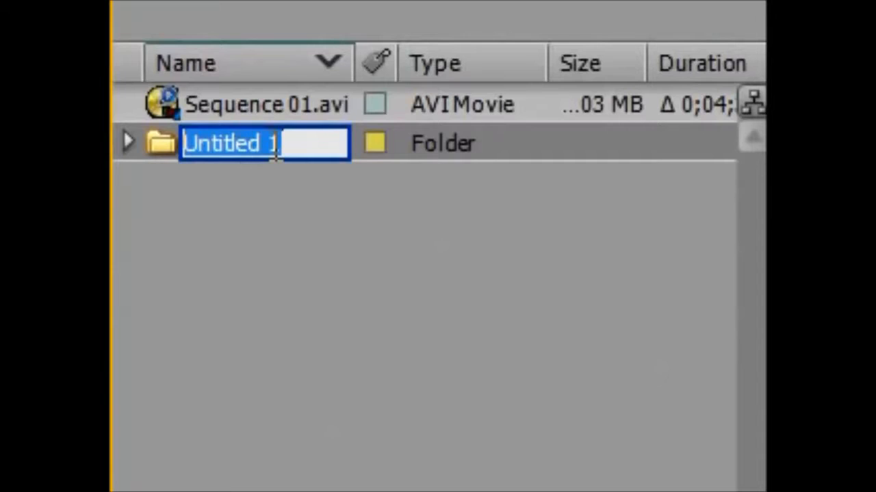
type("new fi")
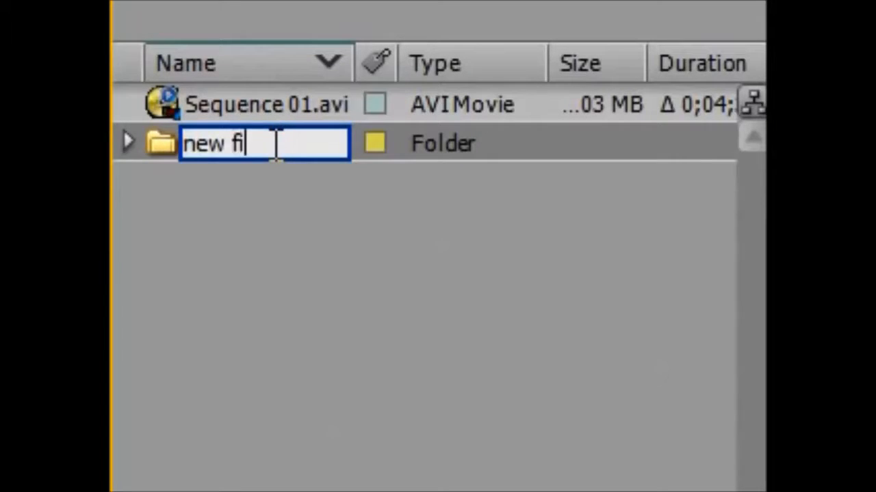
type("\\olede")
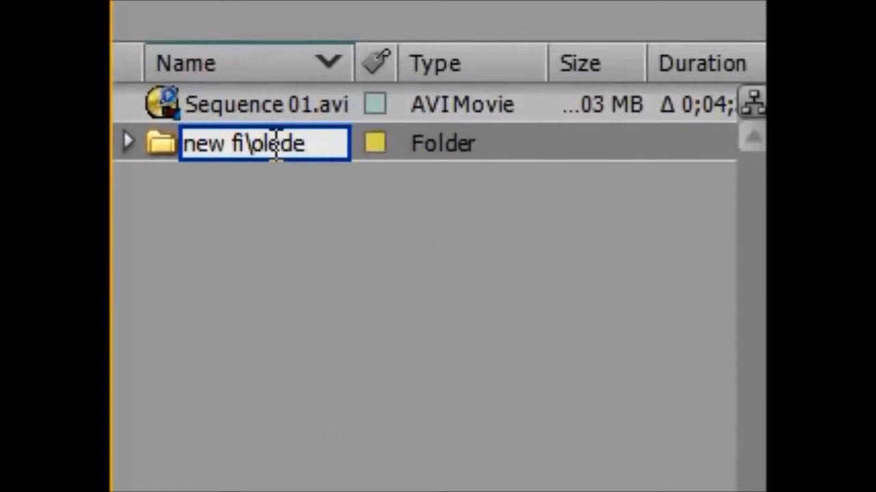
key("BackSpace")
key("BackSpace")
key("BackSpace")
key("BackSpace")
key("BackSpace")
key("BackSpace")
key("BackSpace")
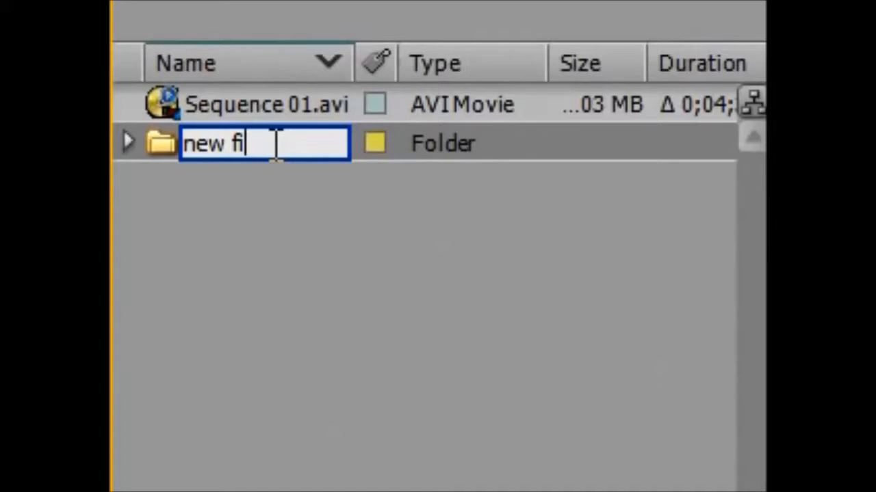
type("older")
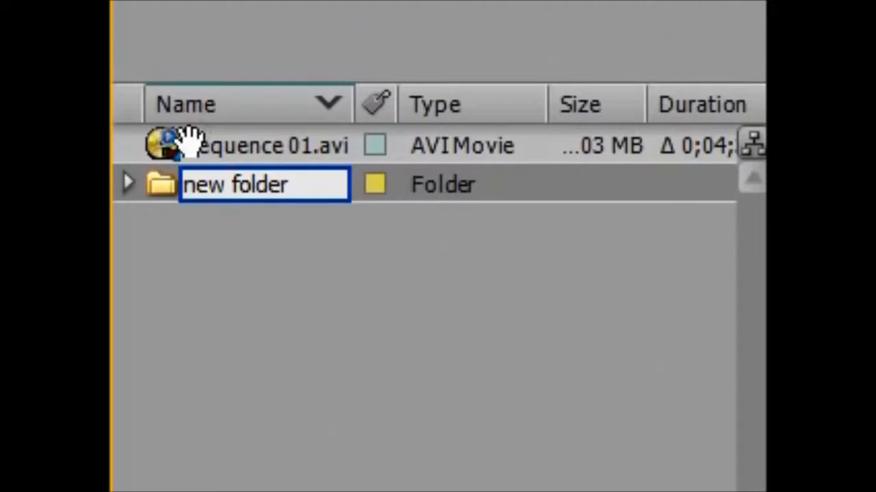
left_click(265, 200)
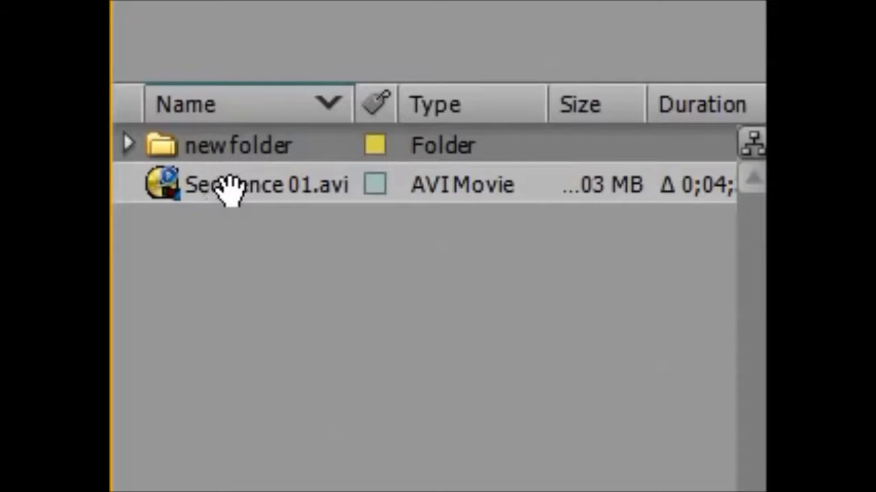
- Move Sequence 01.avi into "new folder" and leave the folder expanded
left_click(128, 147)
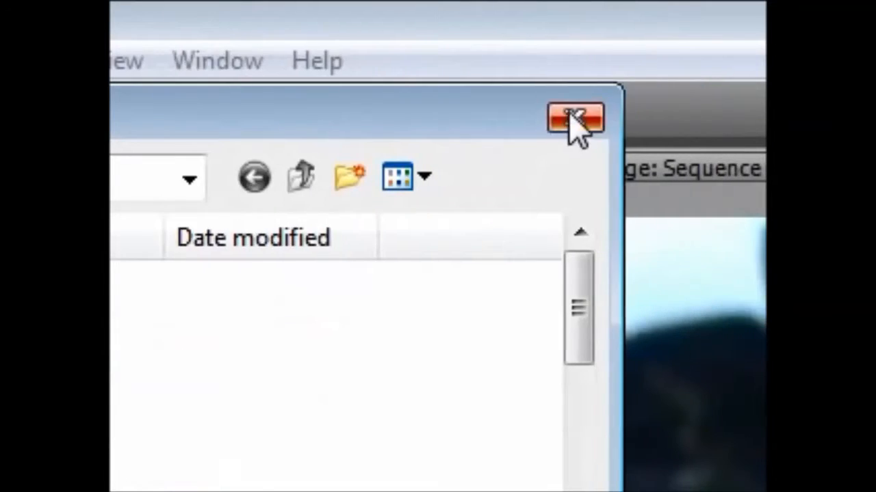
left_click(574, 120)
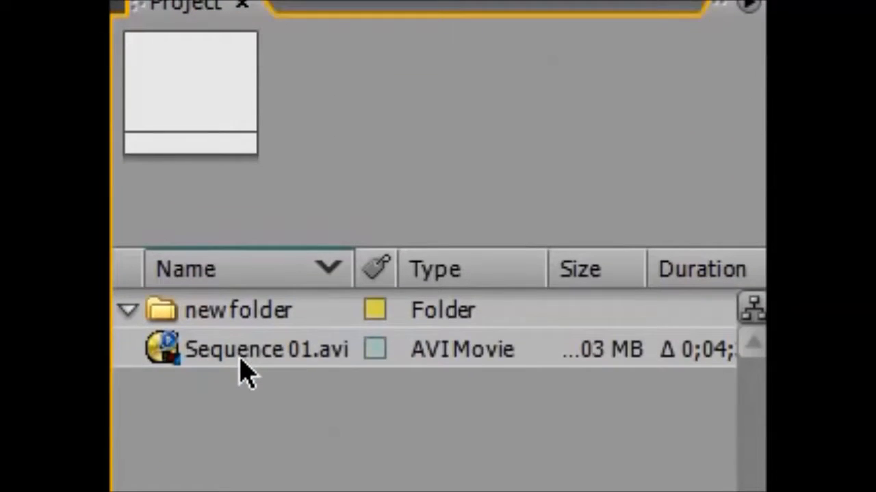
left_click_drag(244, 397, 251, 362)
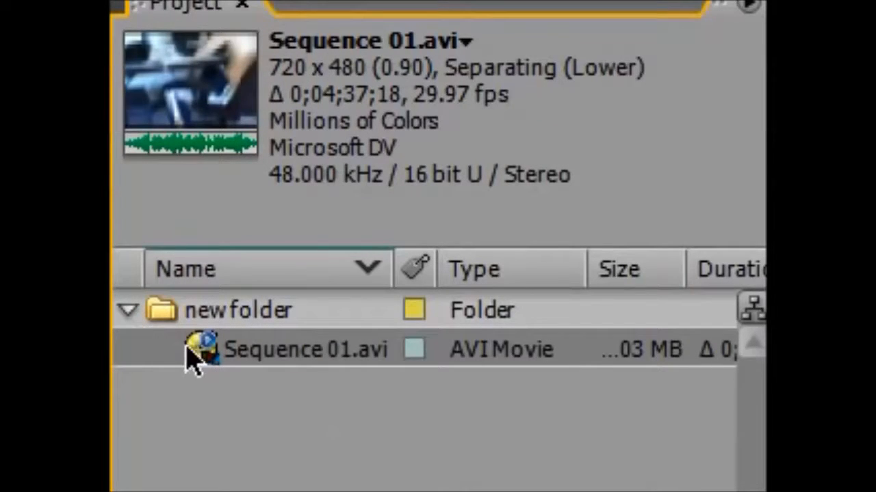
left_click(128, 312)
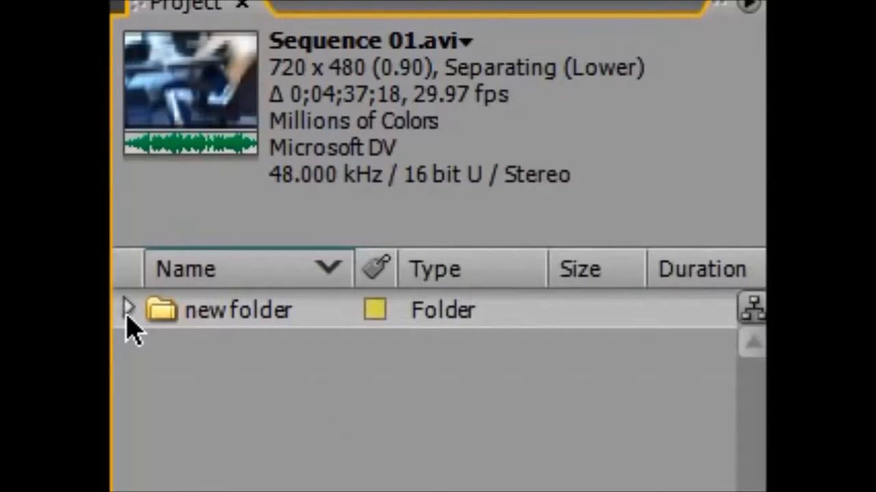
left_click(128, 311)
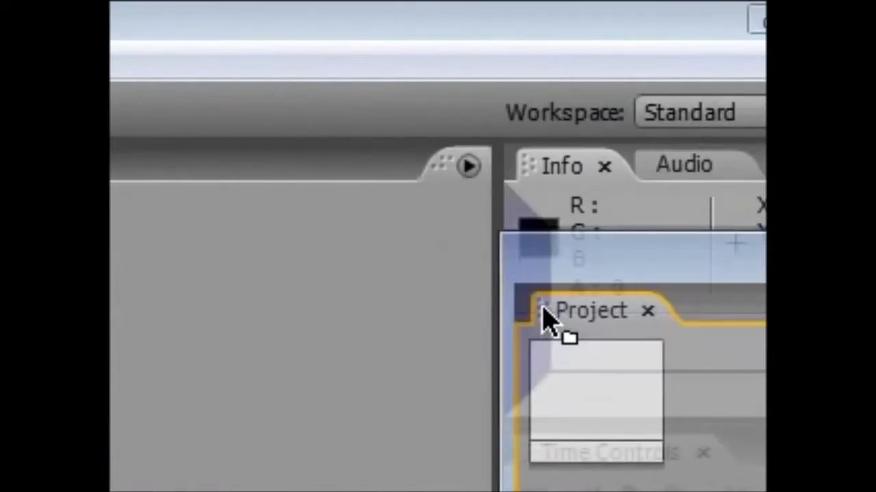
- Dock the Project panel in the Info panel's group and return it to its original place beside the Composition panel
left_click_drag(545, 311, 518, 309)
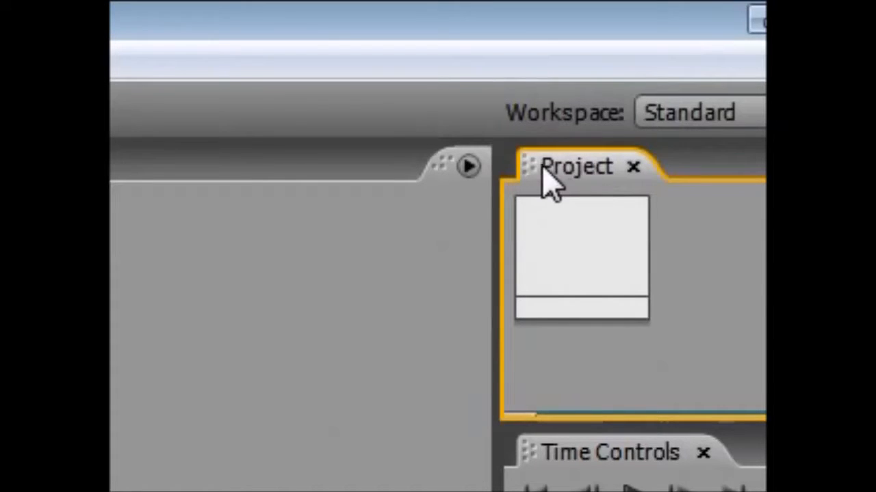
left_click_drag(550, 186, 426, 211)
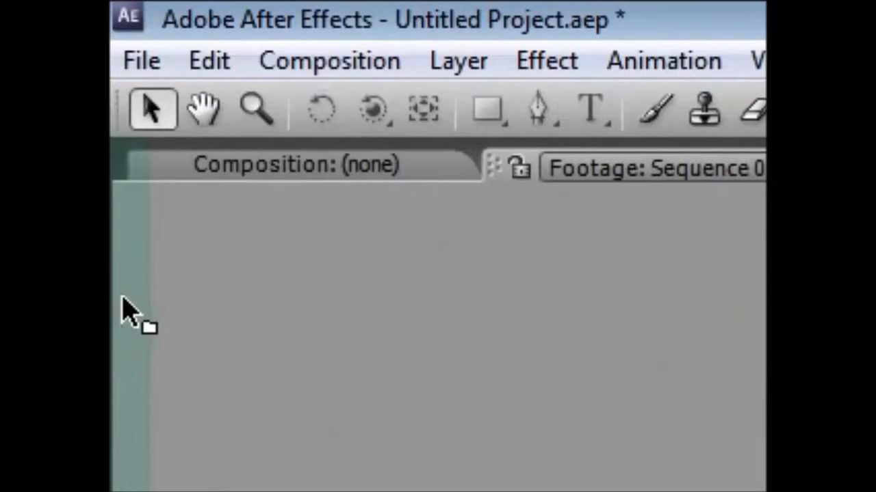
left_click_drag(121, 309, 166, 308)
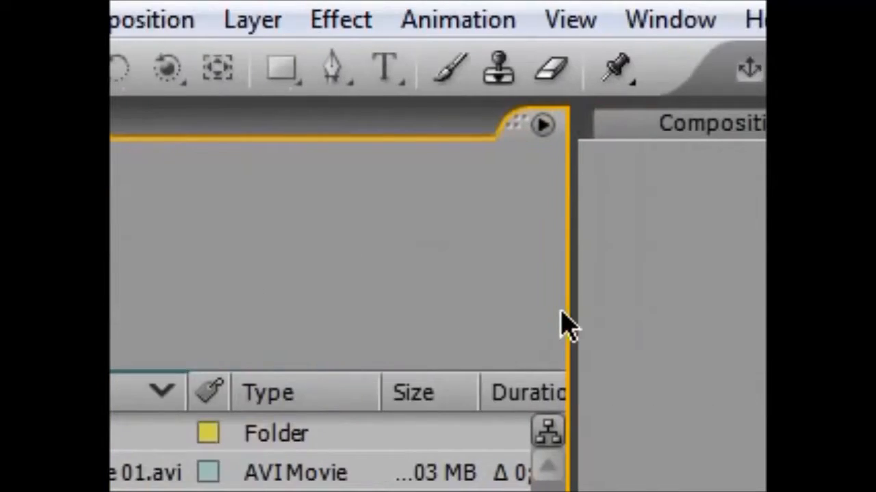
- Resize the Project panel using its divider with the Composition panel and restore its original width
left_click_drag(574, 309, 517, 345)
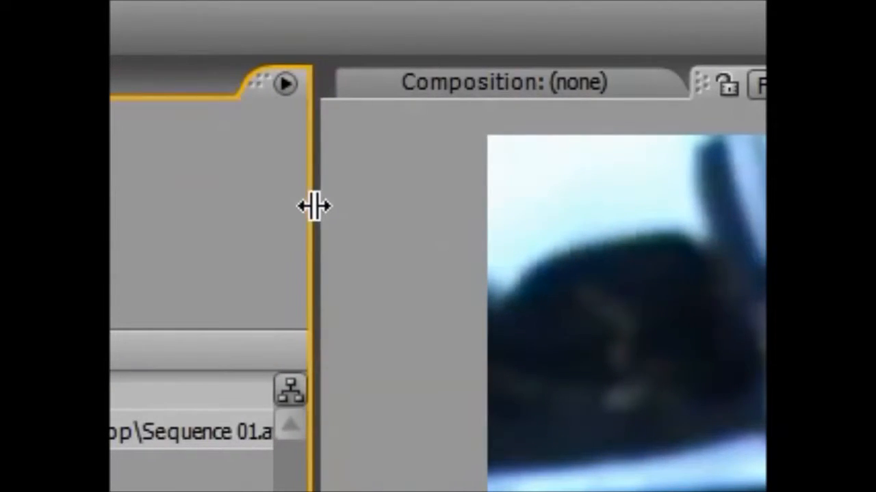
left_click_drag(314, 207, 424, 308)
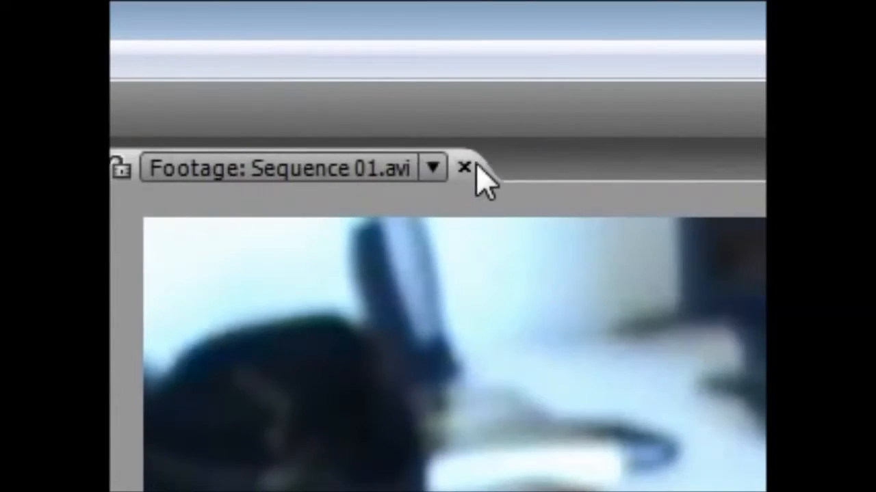
- Close the Footage panel showing Sequence 01.avi and reopen it
left_click(752, 166)
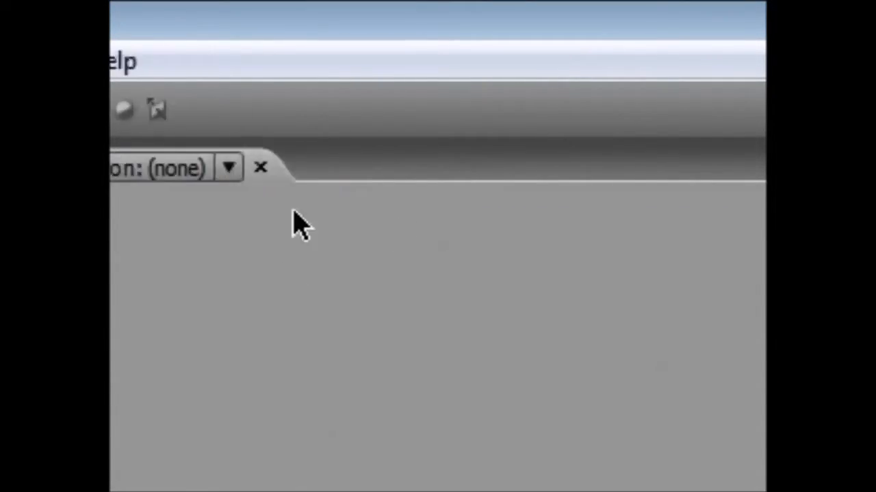
left_click(145, 61)
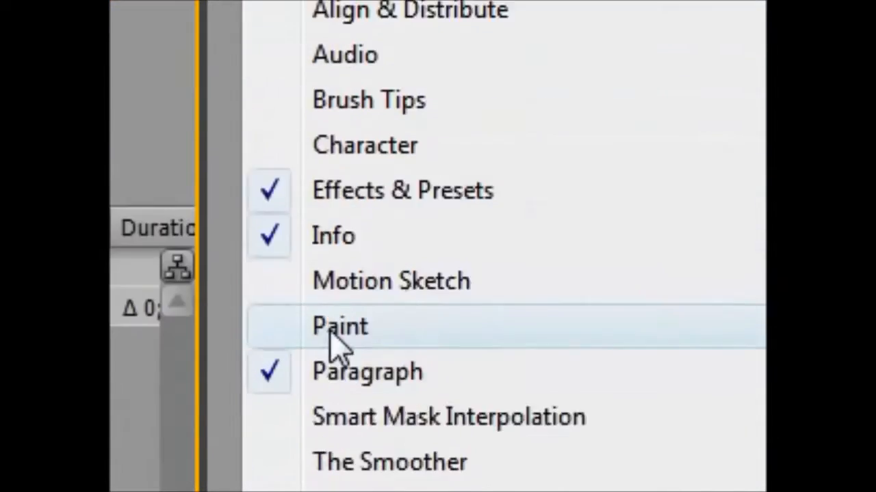
left_click(391, 388)
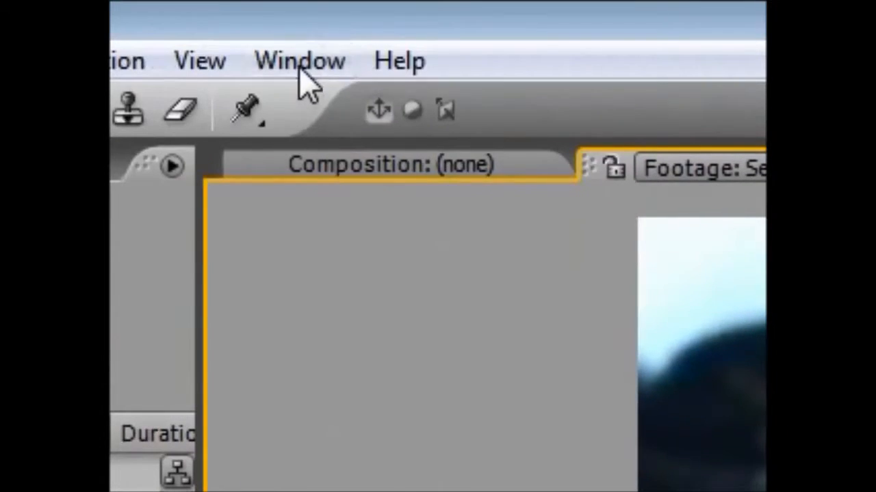
- Hide the Tools panel and show it again
left_click(299, 65)
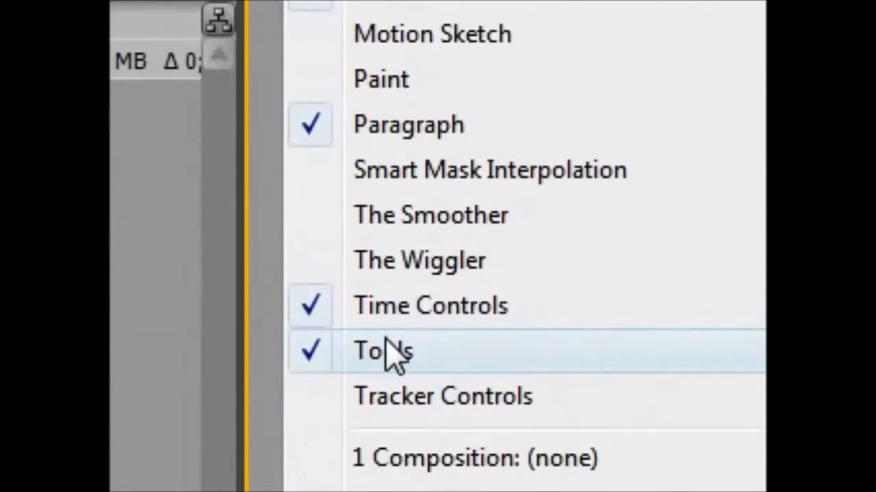
left_click(390, 355)
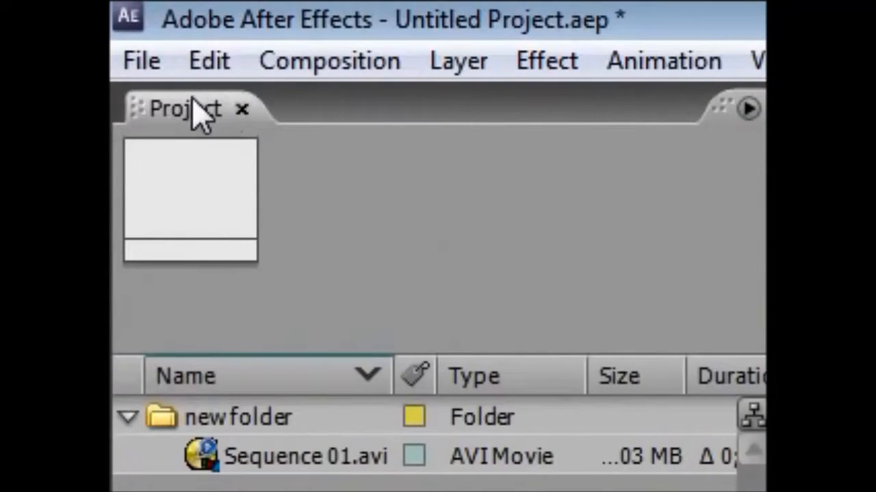
left_click(576, 74)
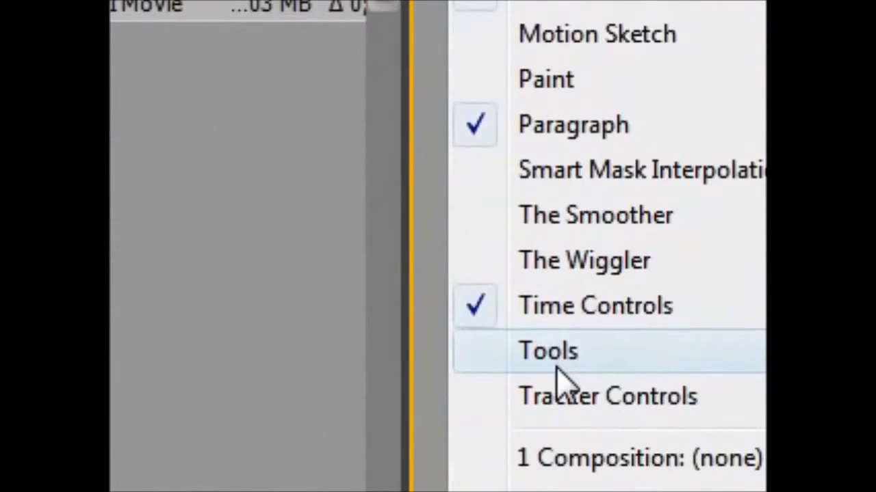
left_click(557, 367)
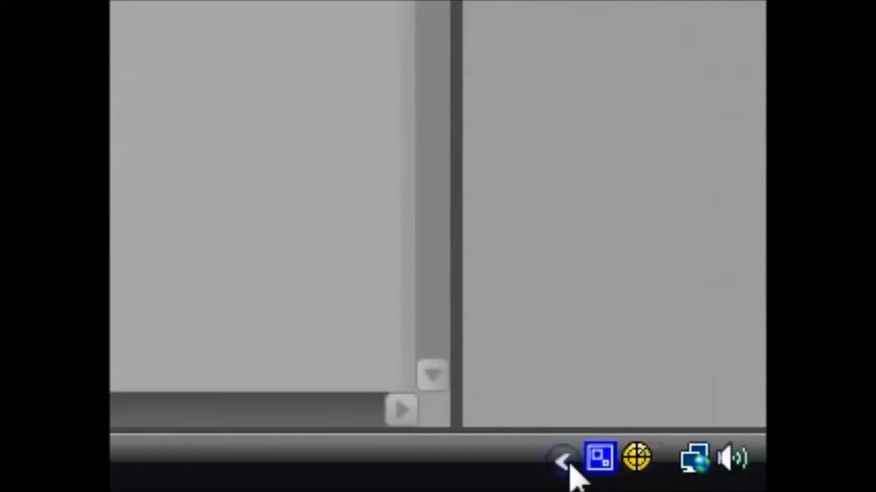
right_click(596, 465)
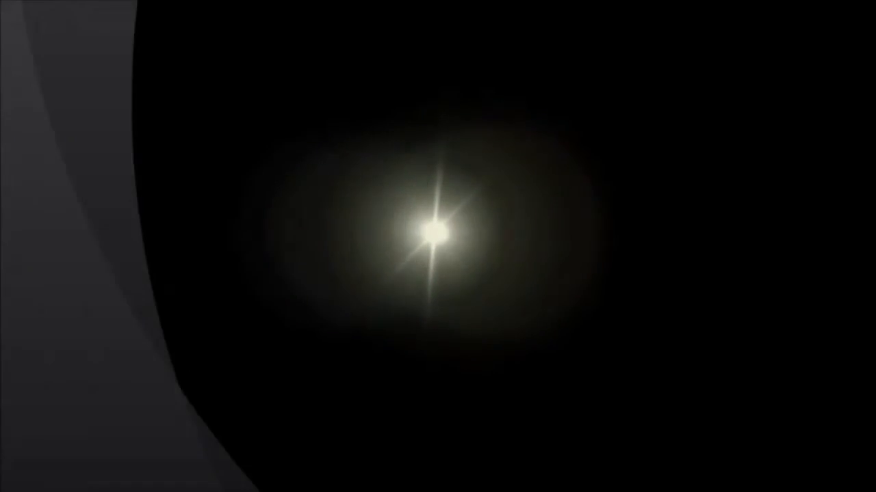
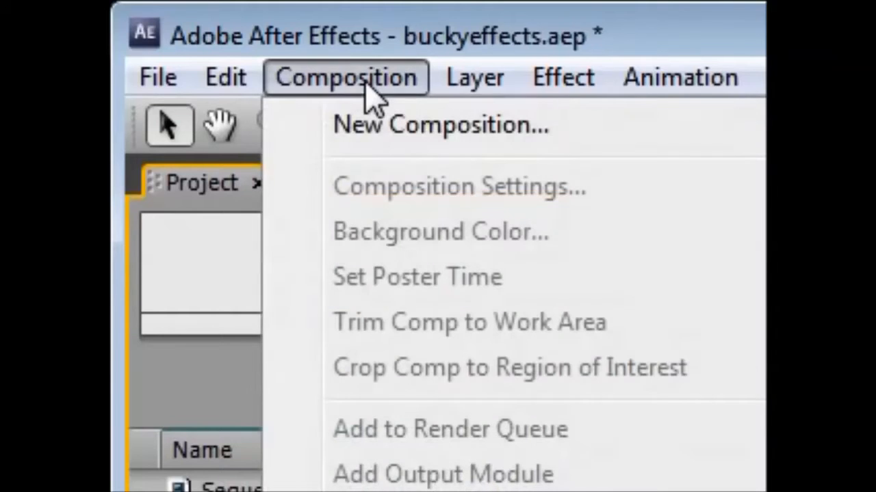
- Create a 720 x 480, 30-second composition with the default settings and place Sequence 01.avi in the centre of its frame
left_click(386, 133)
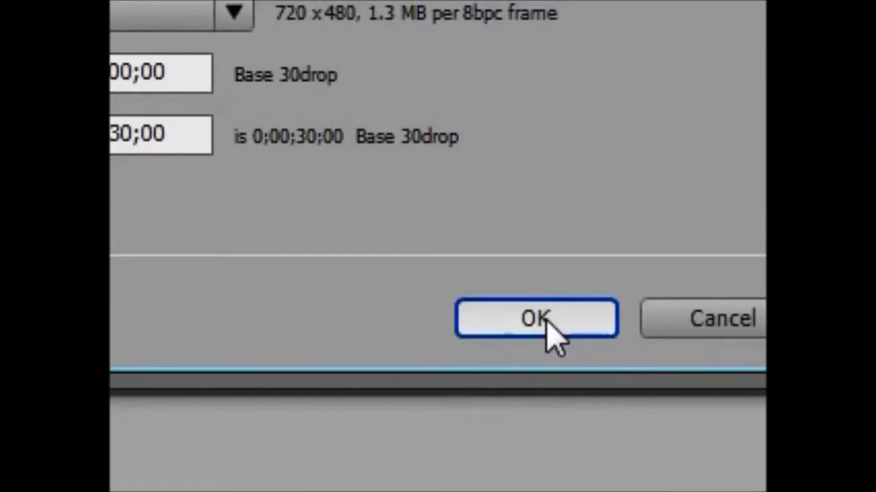
left_click(545, 320)
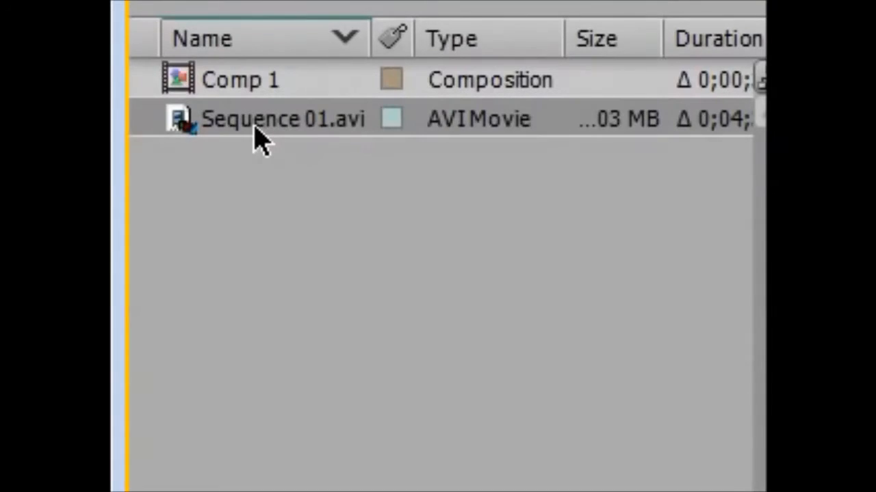
left_click_drag(248, 134, 875, 369)
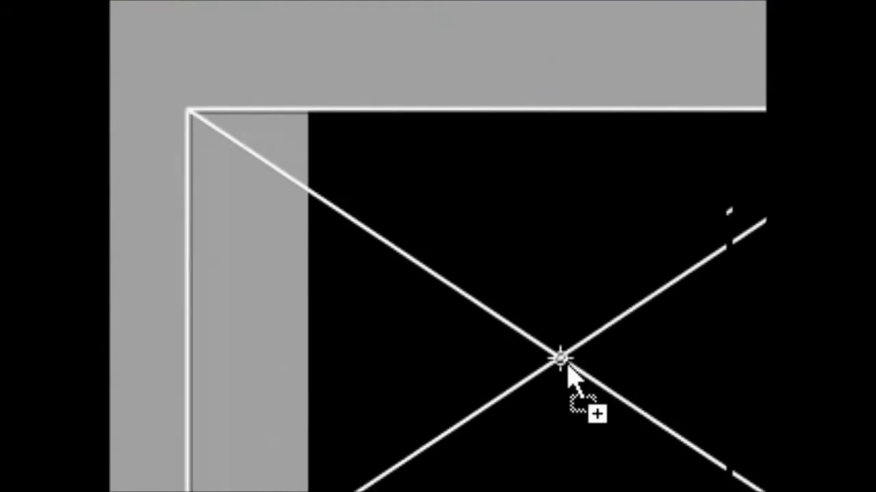
left_click_drag(567, 365, 567, 367)
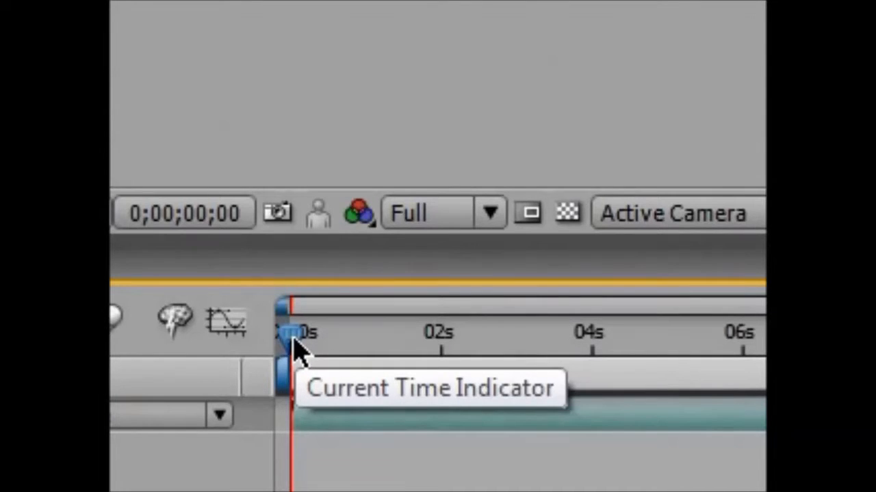
- Scrub the current time indicator to 0;00;07;13, view the Go to Time dialog without changing it, and return to 0;00;00;00
left_click_drag(293, 337, 547, 336)
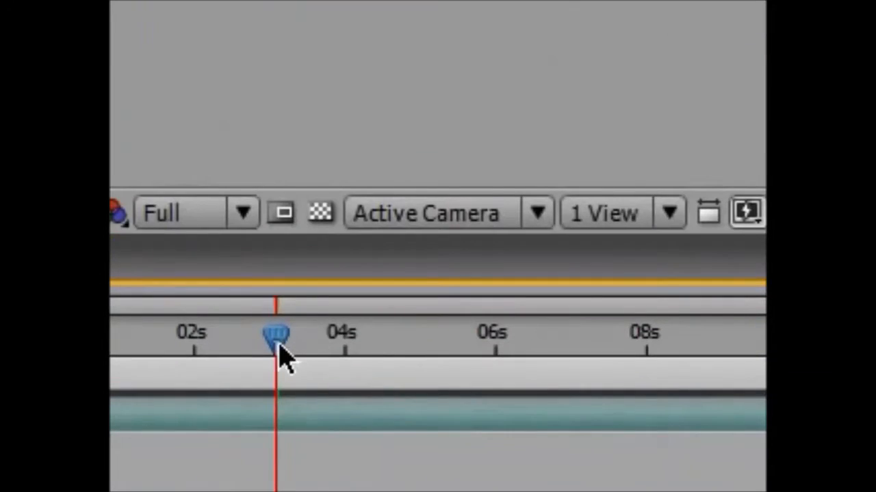
left_click_drag(281, 346, 606, 358)
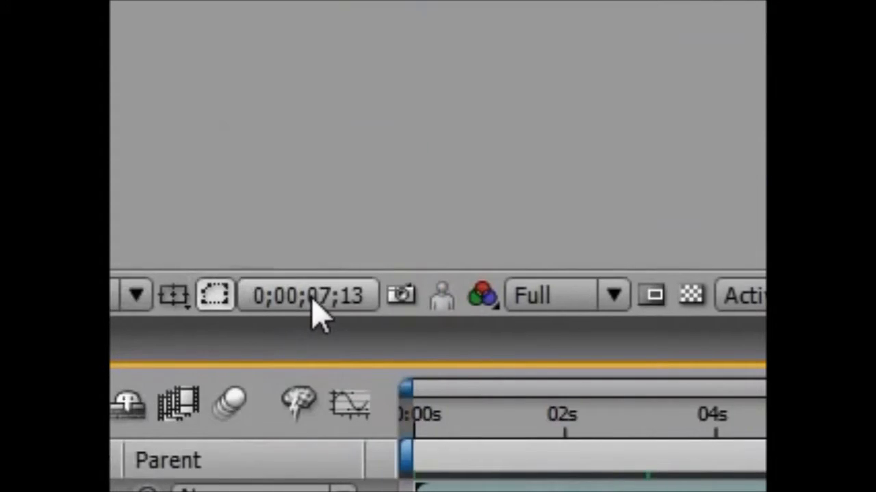
left_click(303, 307)
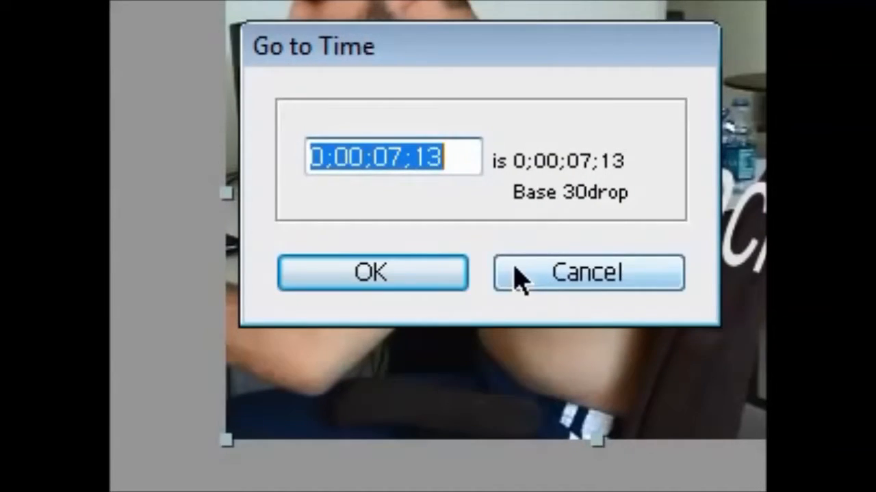
left_click(547, 284)
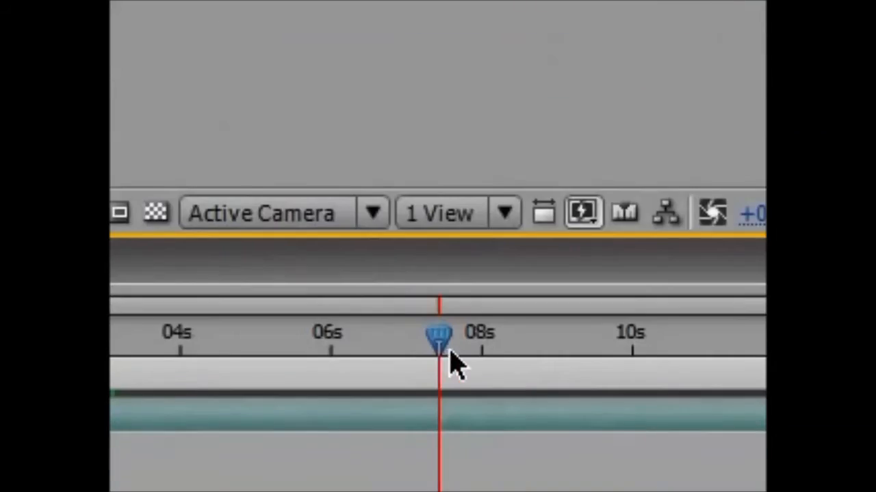
left_click_drag(450, 354, 12, 355)
left_click_drag(304, 370, 161, 367)
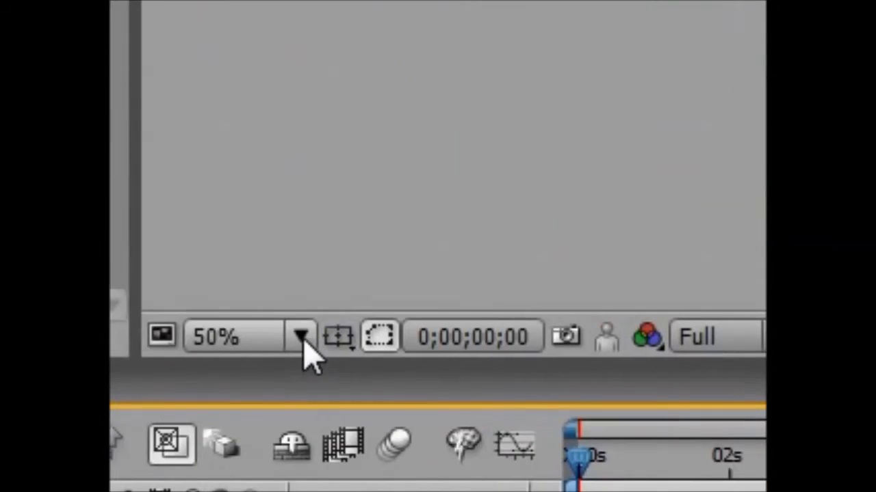
- Try different magnifications of the composition view, zooming in and out of the footage, and scrub the current time indicator forward from the start
left_click(301, 339)
left_click(304, 16)
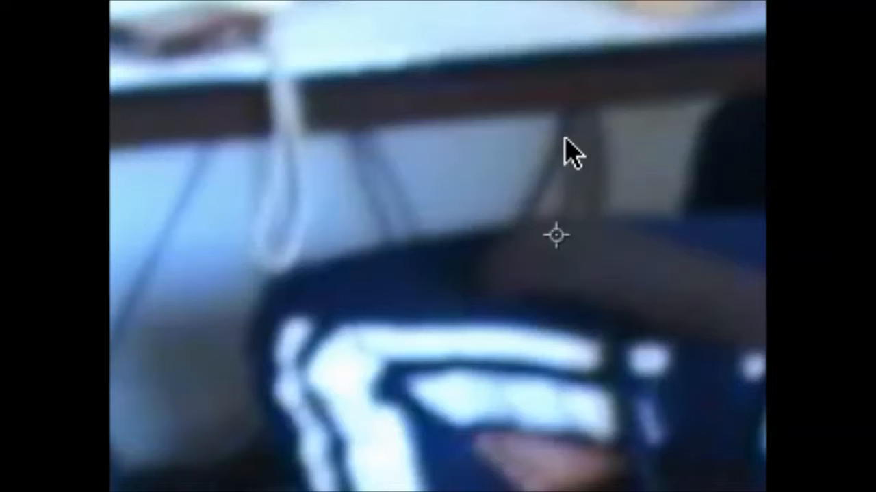
scroll(565, 137, "down", 6)
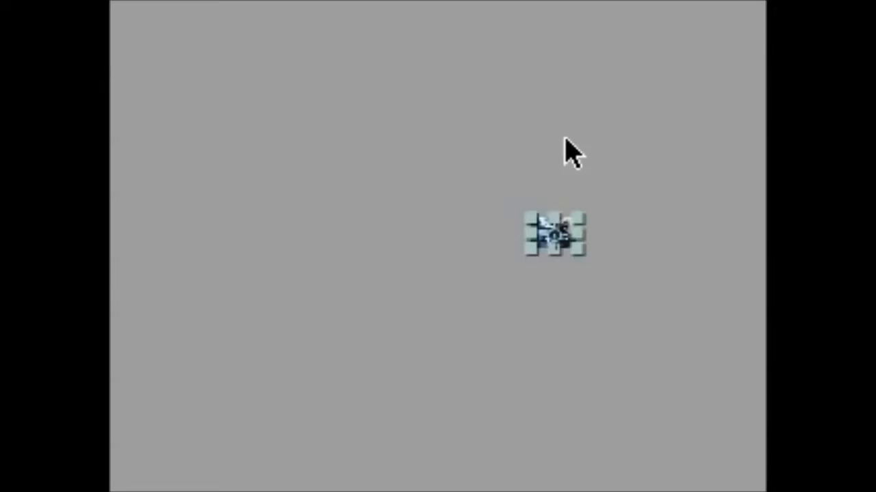
scroll(564, 137, "up", 5)
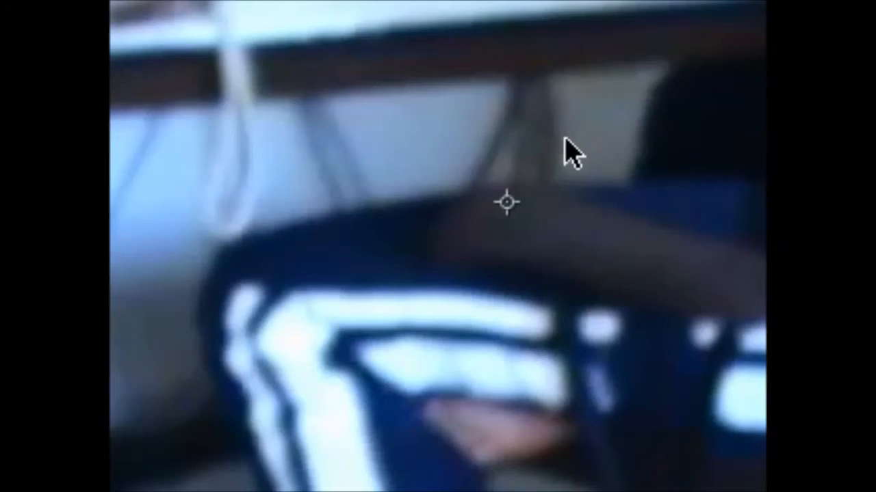
scroll(565, 139, "down", 1)
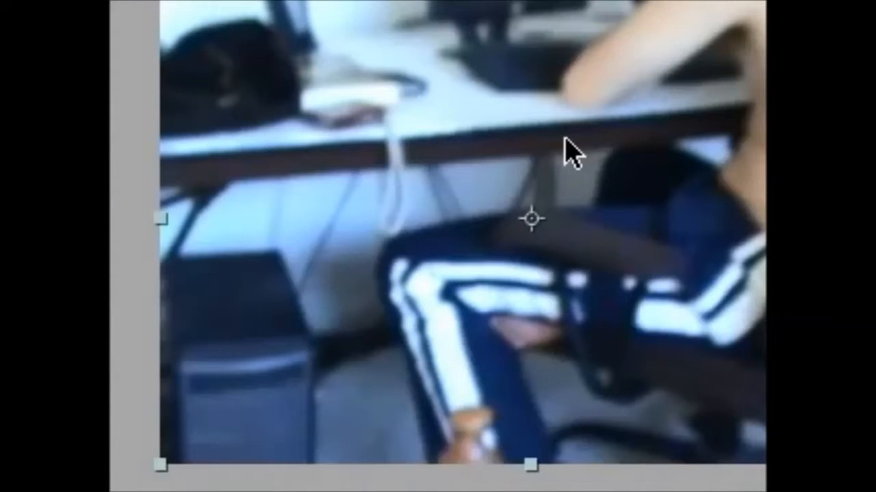
left_click_drag(567, 124, 302, 346)
scroll(354, 348, "up", 1)
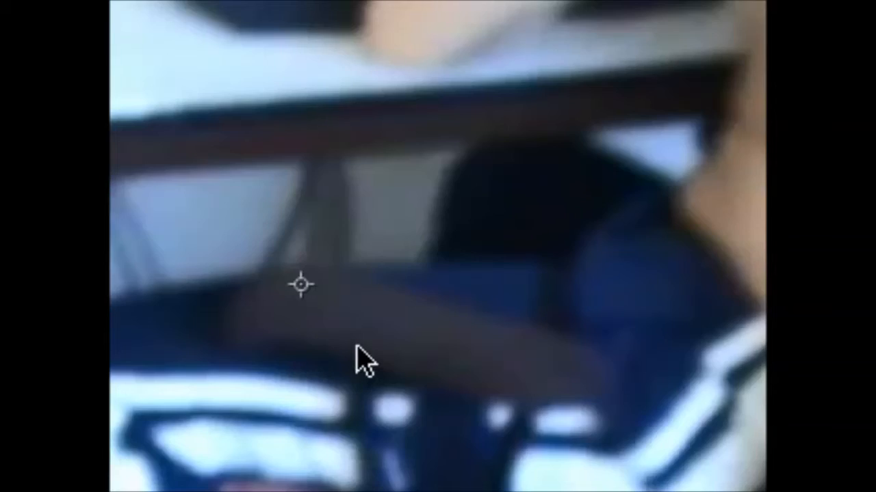
scroll(356, 359, "up", 1)
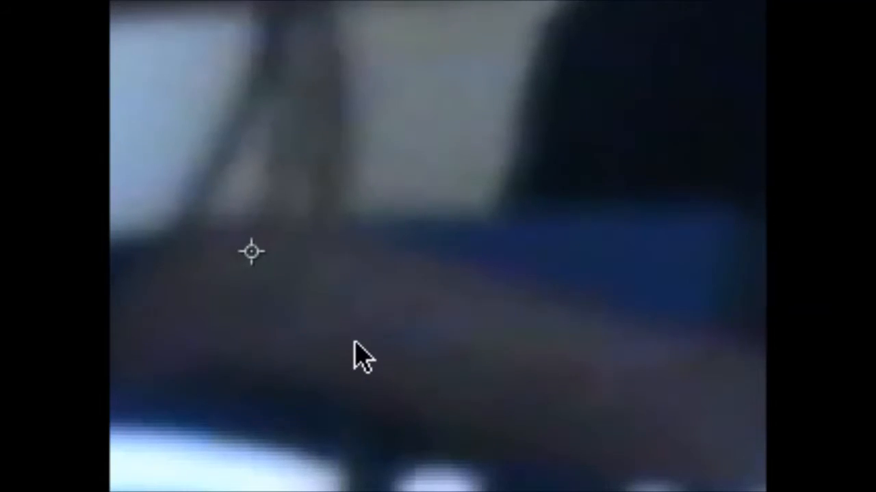
scroll(356, 356, "down", 4)
scroll(352, 346, "up", 4)
scroll(351, 348, "down", 3)
scroll(342, 352, "up", 2)
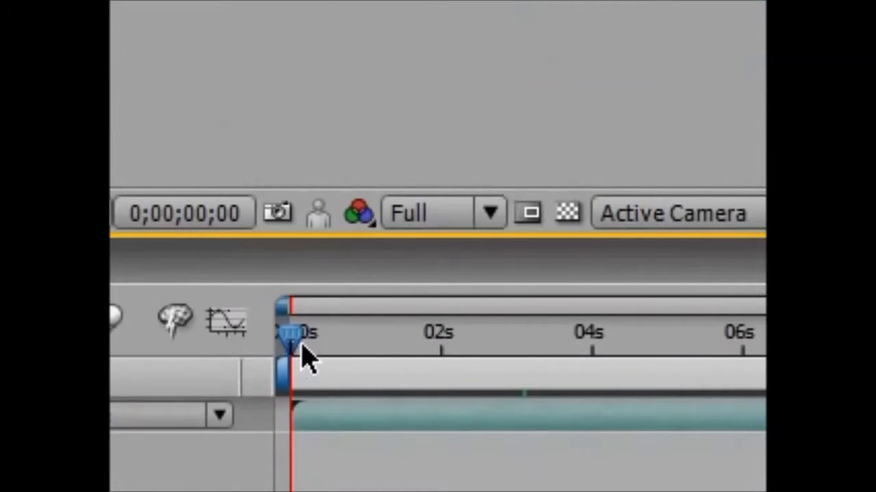
left_click_drag(296, 349, 400, 348)
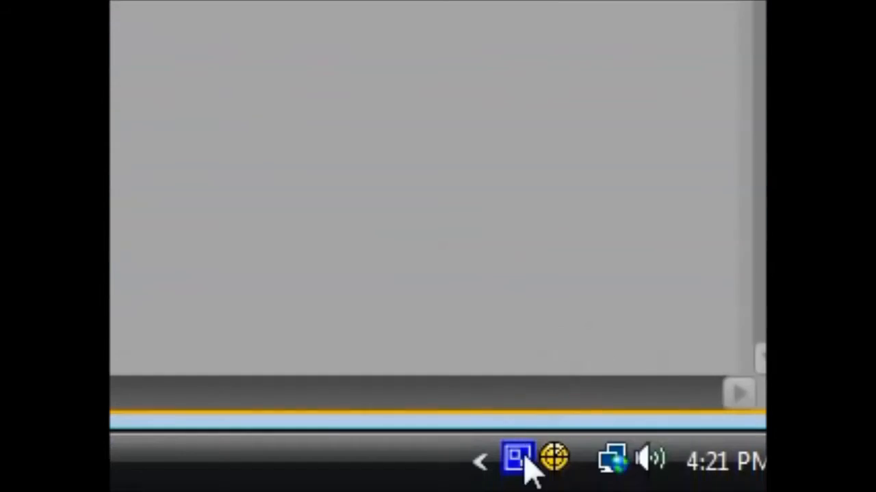
right_click(520, 460)
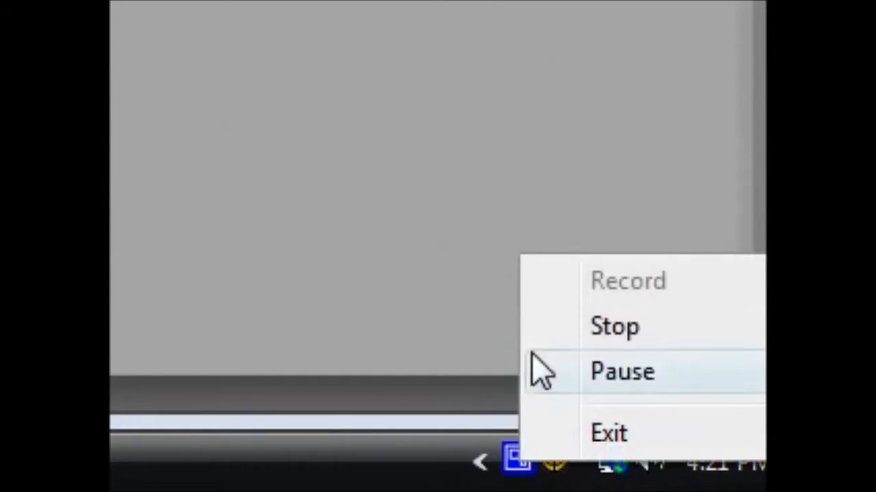
left_click(582, 335)
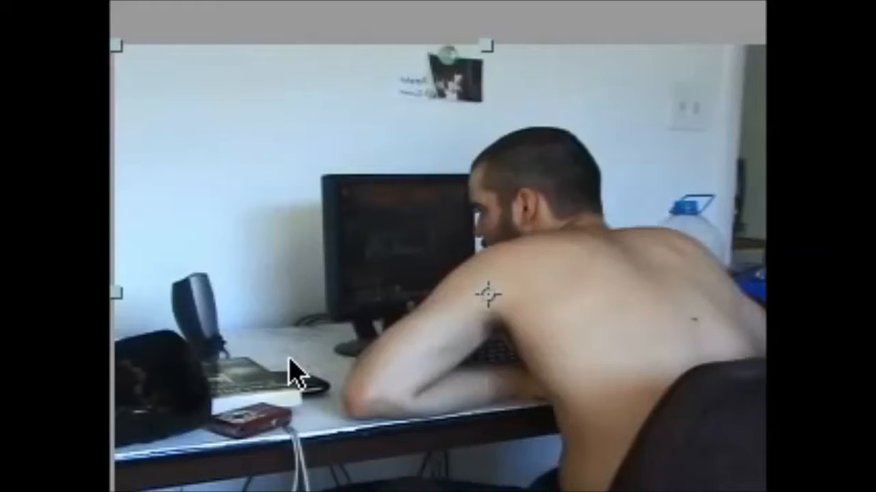
- Show the title and action safe guides over the composition and view them at a higher magnification
key("apostrophe")
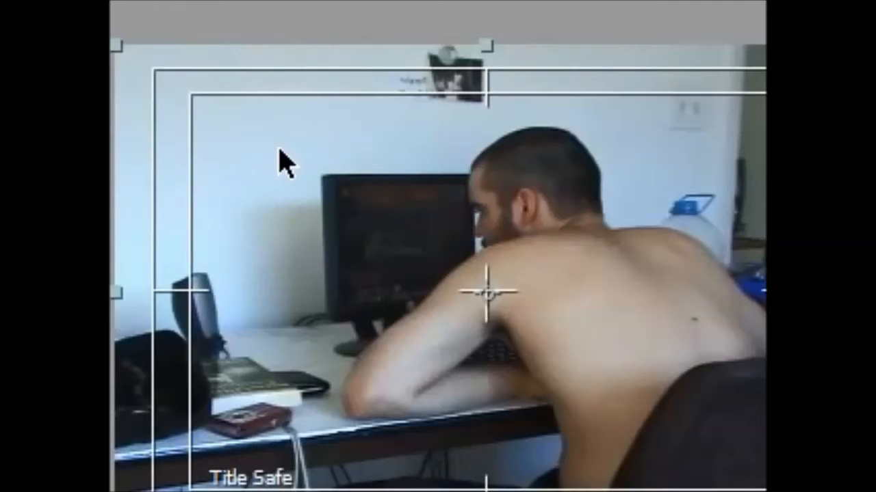
scroll(371, 348, "up", 1)
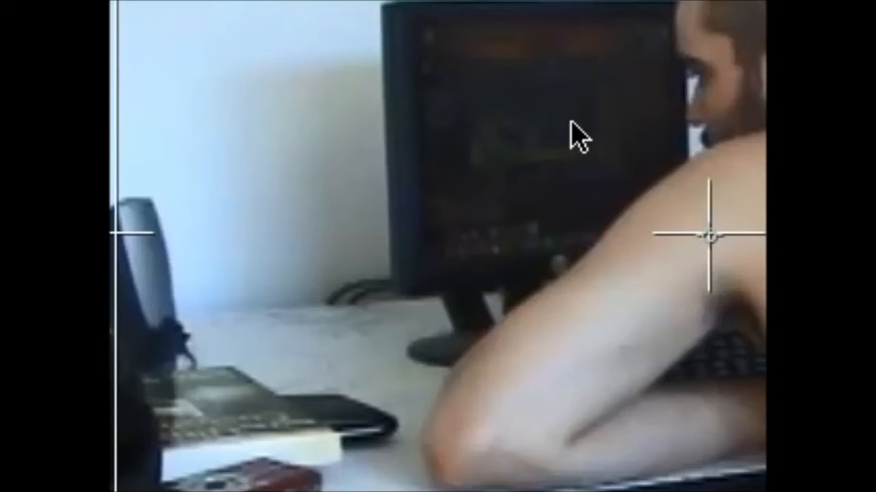
- Display the grid over the footage, hide it again and show the composition's rulers instead
key("ctrl+apostrophe")
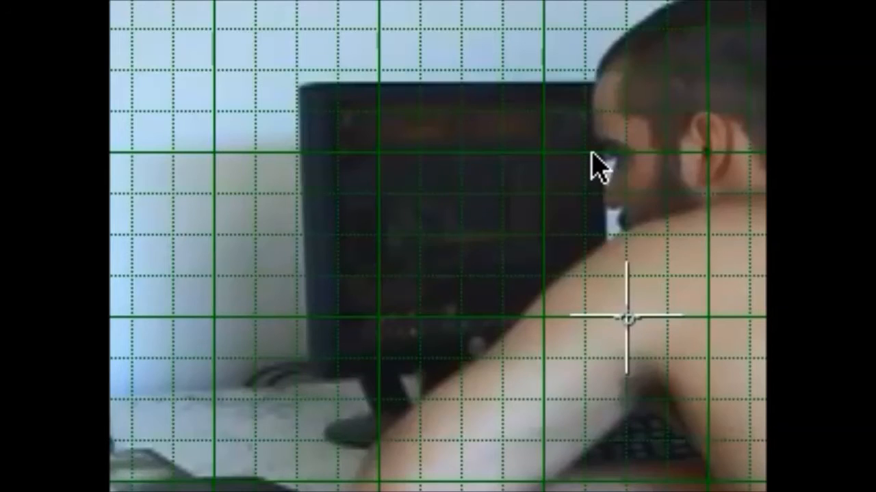
key("F7")
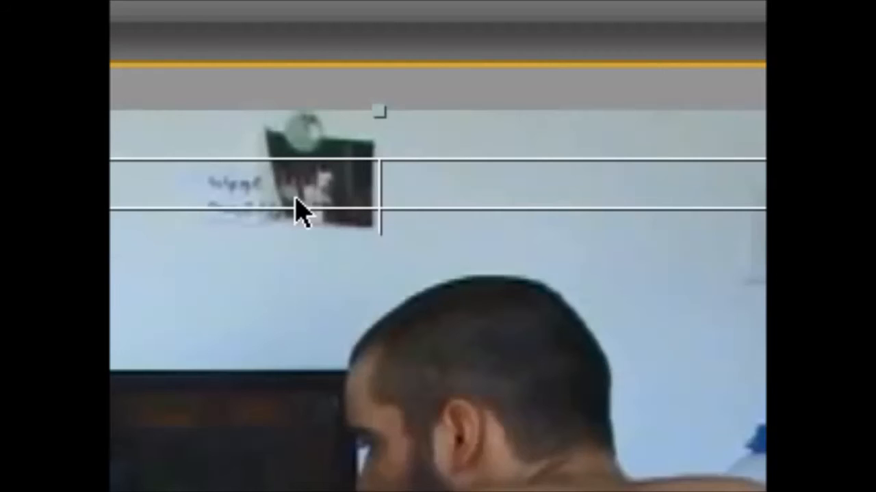
key("ctrl+r")
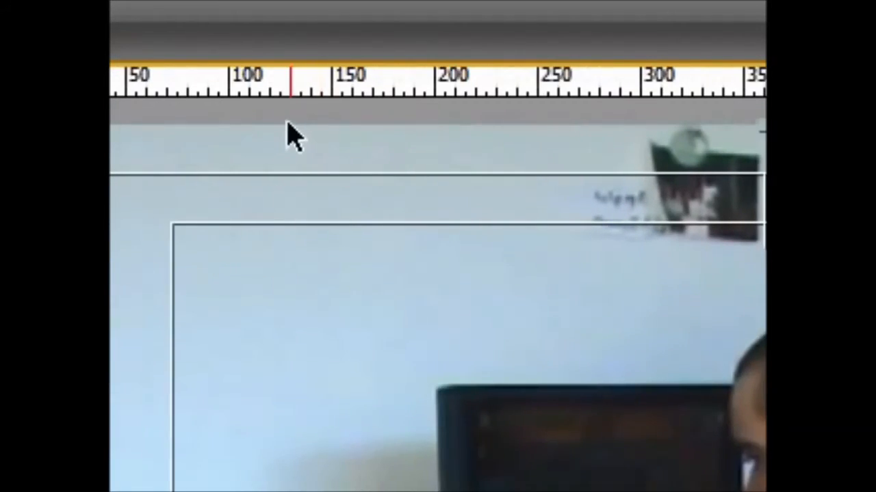